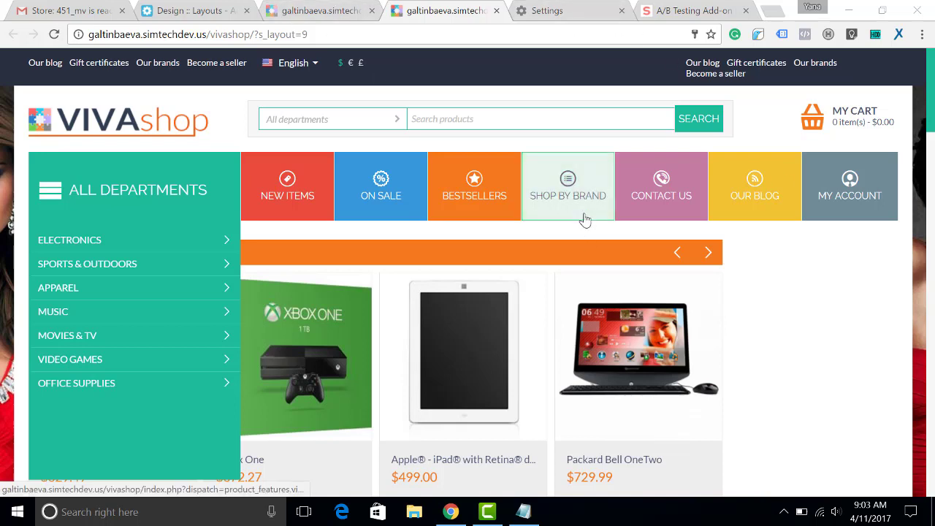
Step: Compare the Layout B (#10) and Layout A (#9) storefronts, ending on the $29.00 A/B Testing add-on page
{"action": "left_click", "coordinate": [311, 11]}
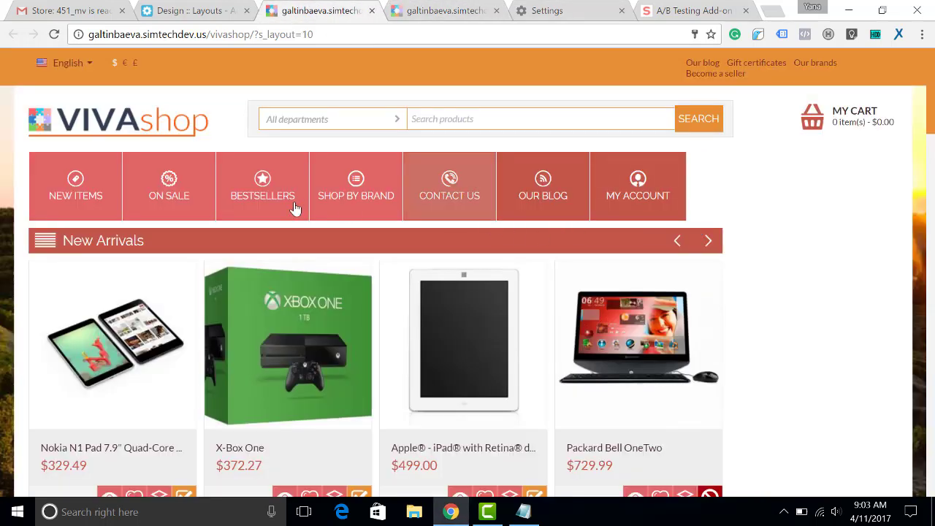
{"action": "left_click", "coordinate": [432, 11]}
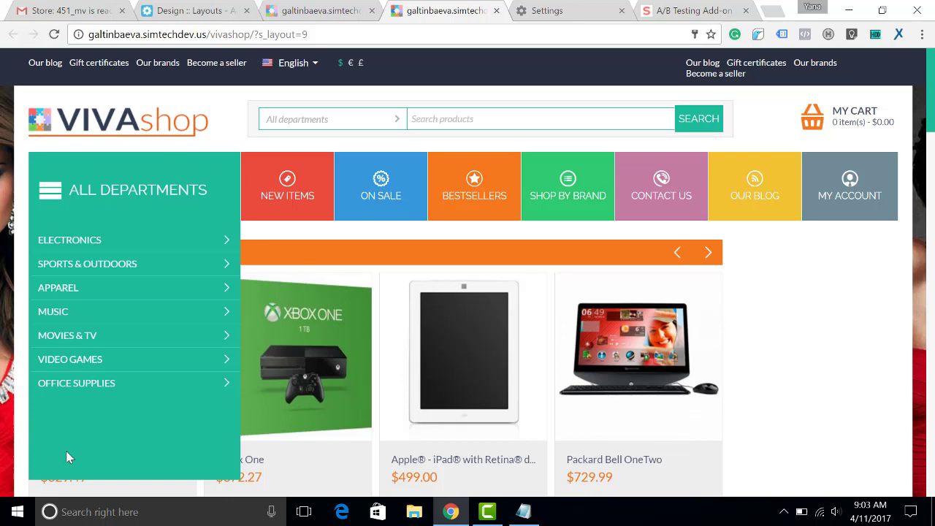
{"action": "left_click", "coordinate": [325, 11]}
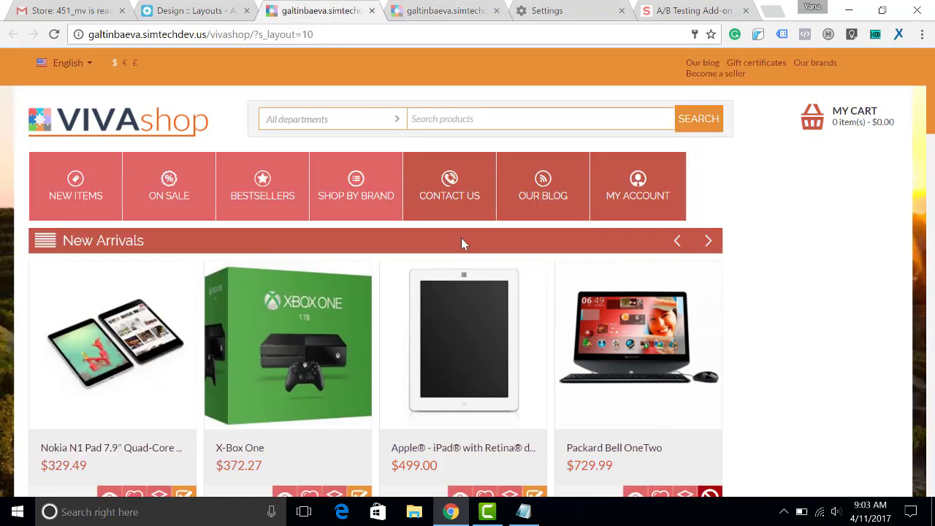
{"action": "left_click", "coordinate": [694, 11]}
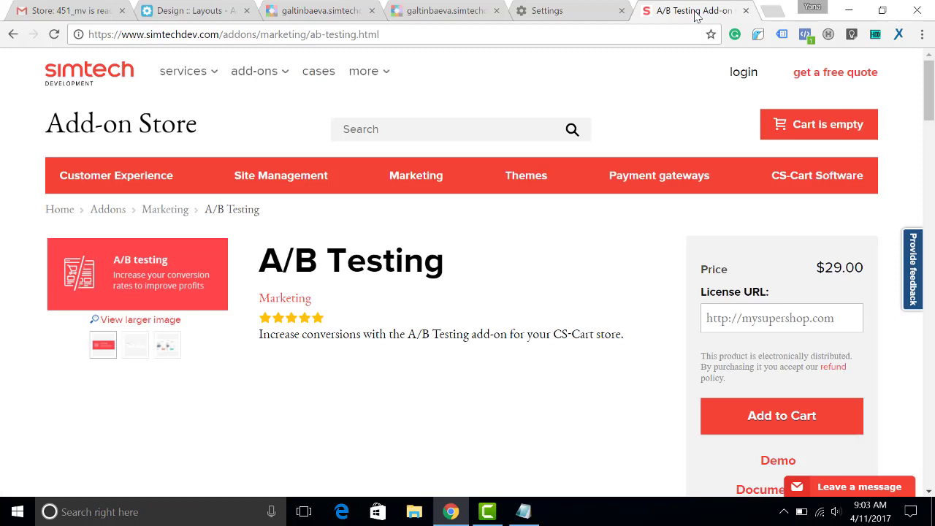
{"action": "left_click", "coordinate": [325, 11]}
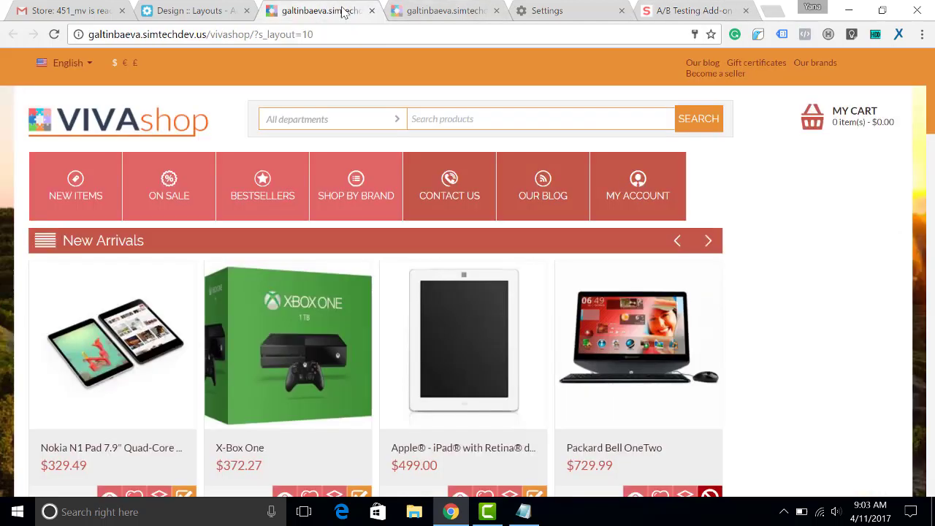
{"action": "left_click", "coordinate": [442, 11]}
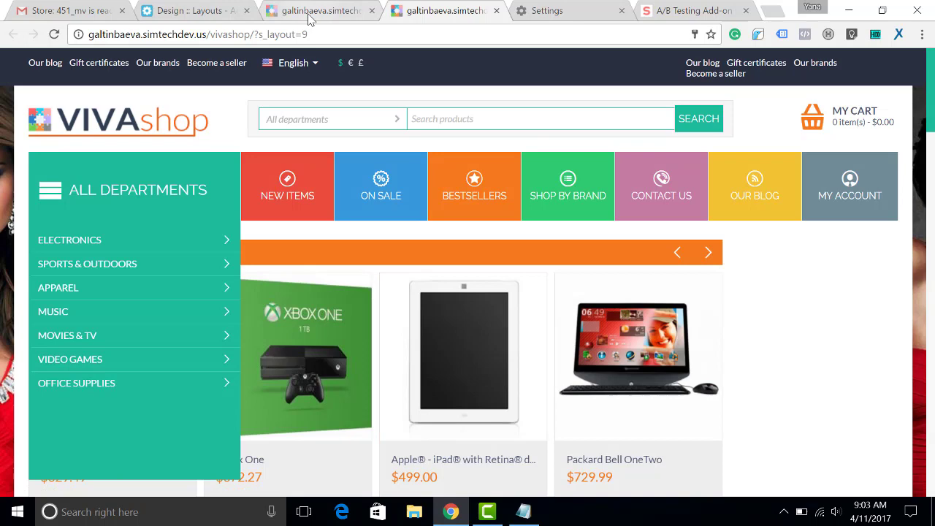
{"action": "left_click", "coordinate": [676, 13]}
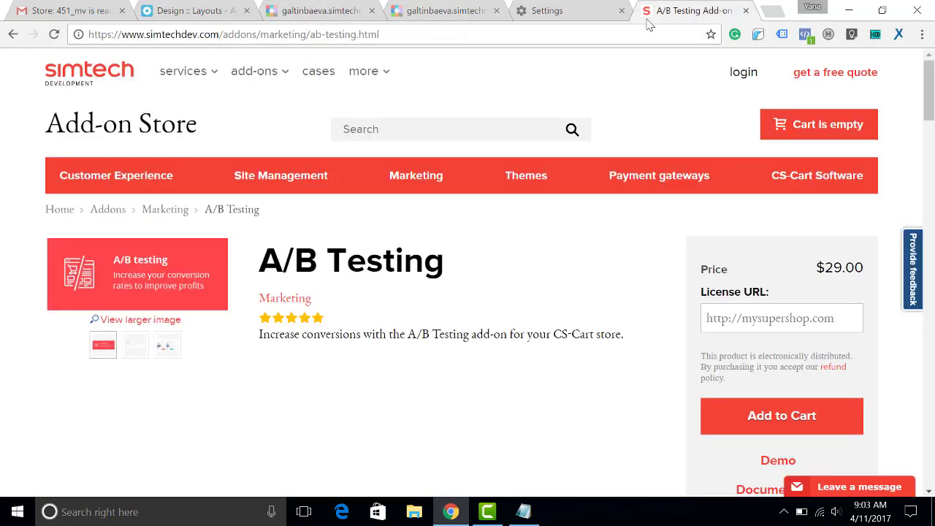
Step: Turn on Use A/B testing in Layout B's properties under Design > Layouts and save
{"action": "left_click", "coordinate": [186, 10]}
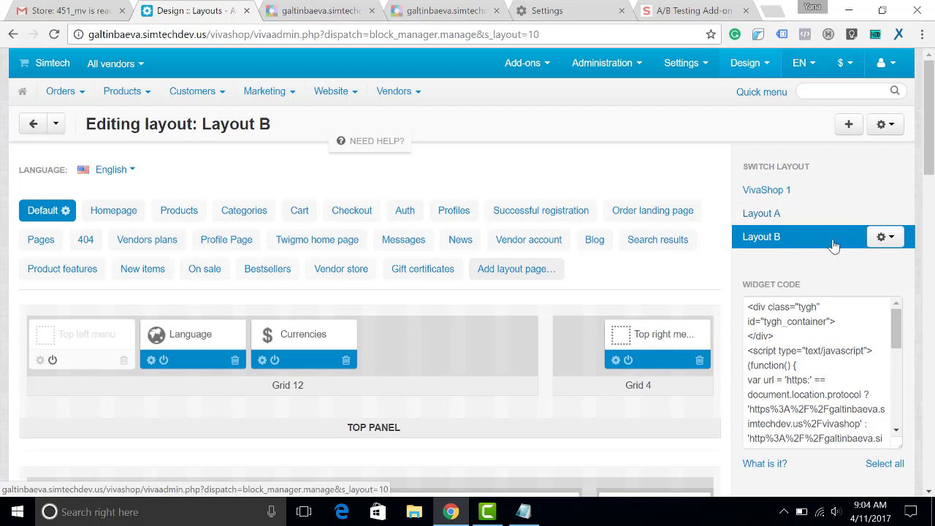
{"action": "left_click", "coordinate": [885, 237]}
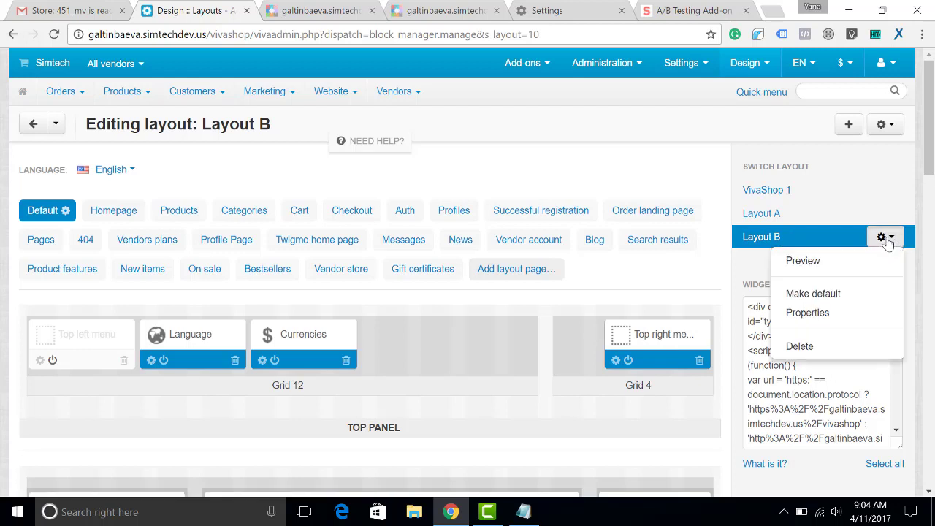
{"action": "left_click", "coordinate": [853, 314]}
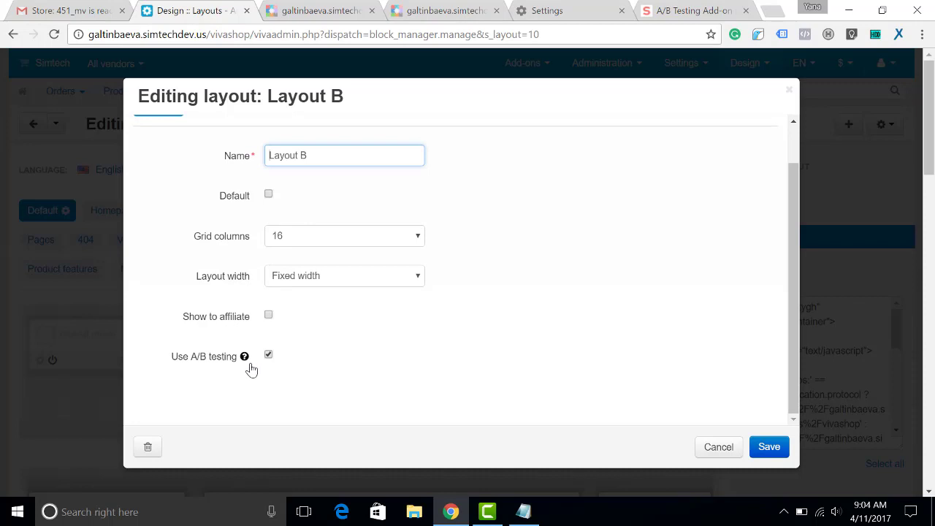
{"action": "left_click", "coordinate": [769, 447]}
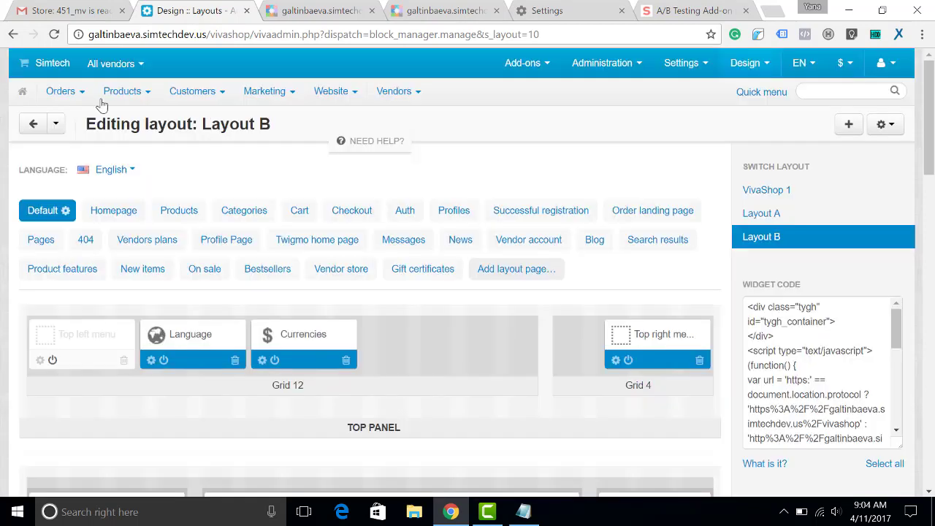
Step: Open Orders > A/B Testing statistics (Layout B 33.33%, Layout A 12.5%) and close both storefront tabs
{"action": "mouse_move", "coordinate": [80, 93]}
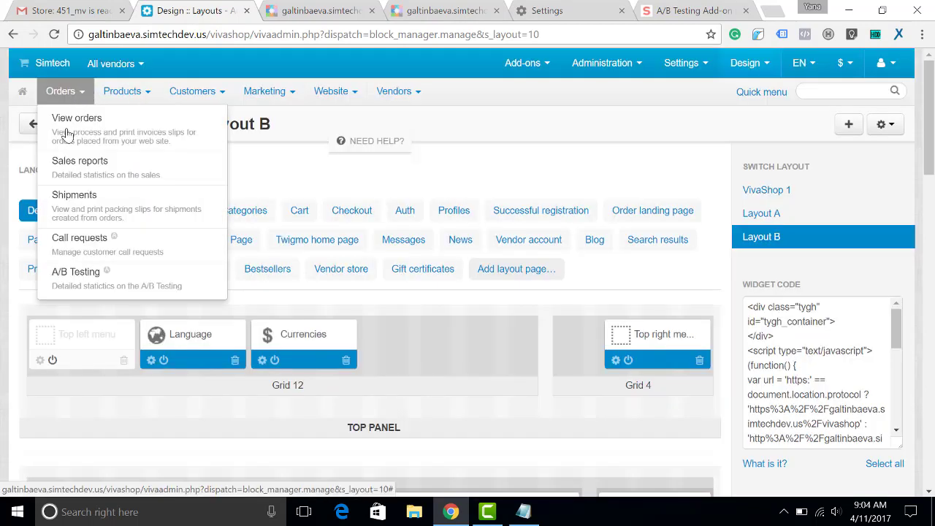
{"action": "left_click", "coordinate": [182, 283]}
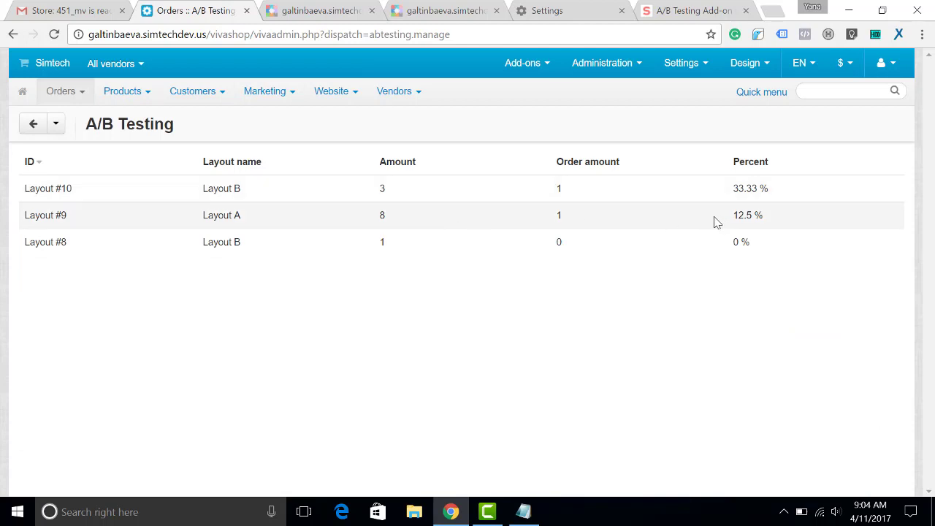
{"action": "left_click", "coordinate": [372, 10]}
{"action": "left_click", "coordinate": [371, 10]}
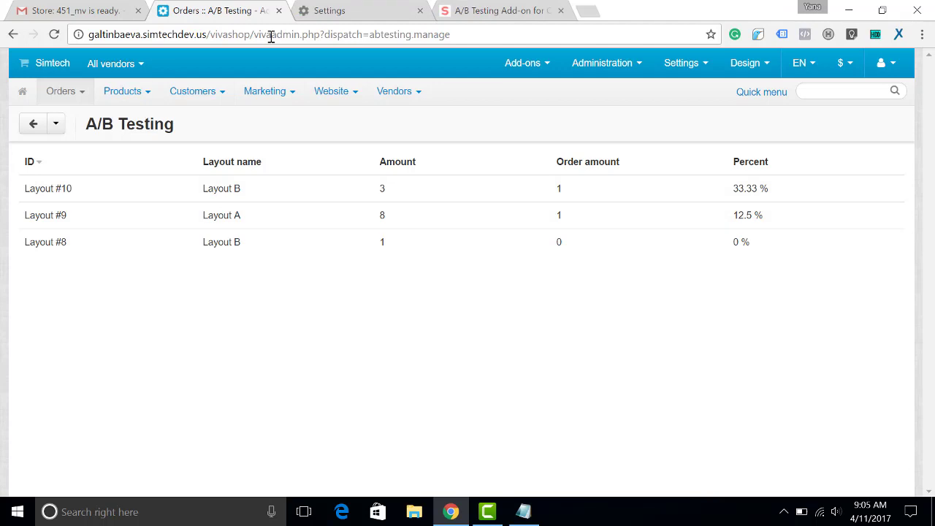
Step: Clear Chrome's browsing data from the settings page
{"action": "left_click", "coordinate": [333, 11]}
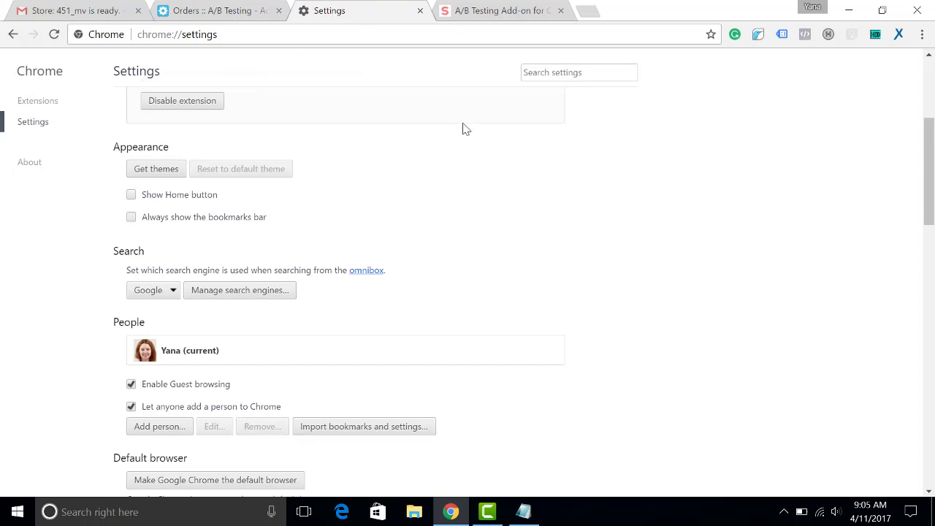
{"action": "scroll", "coordinate": [380, 154], "scroll_direction": "down", "scroll_amount": 6}
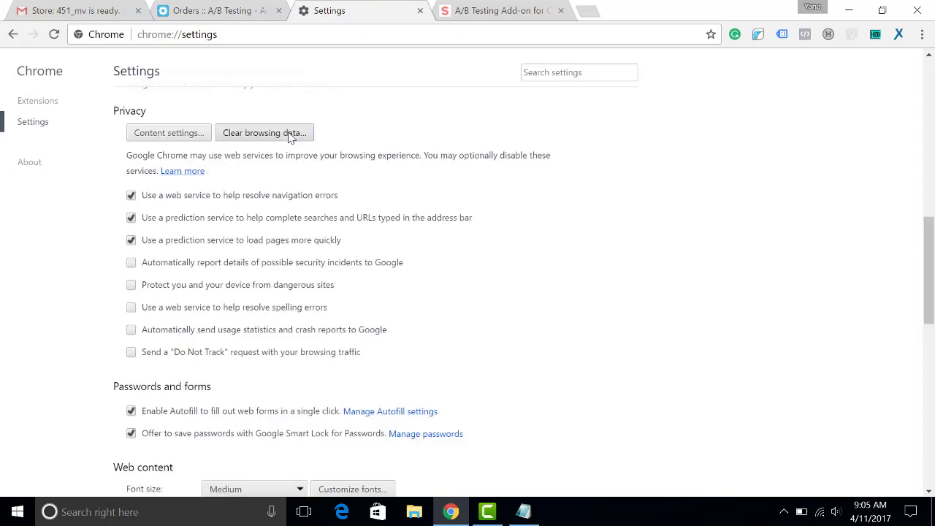
{"action": "left_click", "coordinate": [292, 133]}
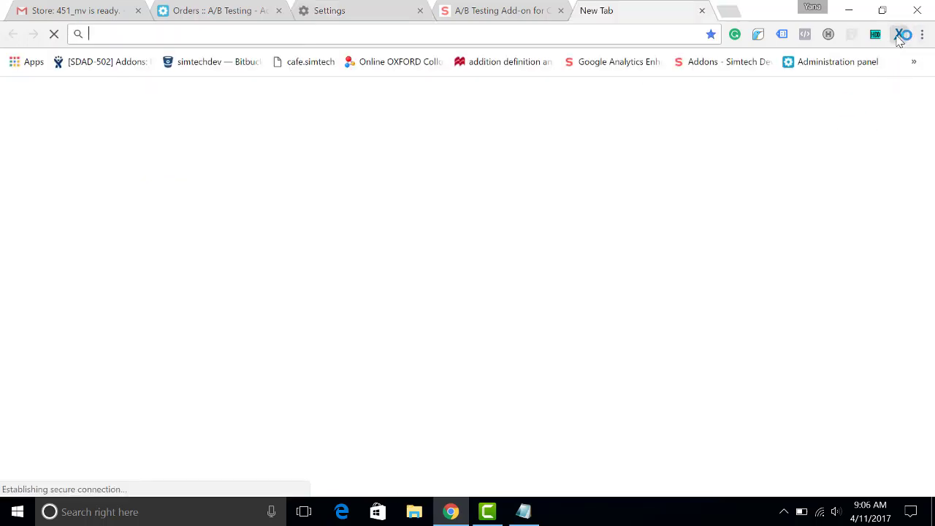
Step: Switch anonymoX to the US country with a new us12d identity
{"action": "left_click", "coordinate": [753, 79]}
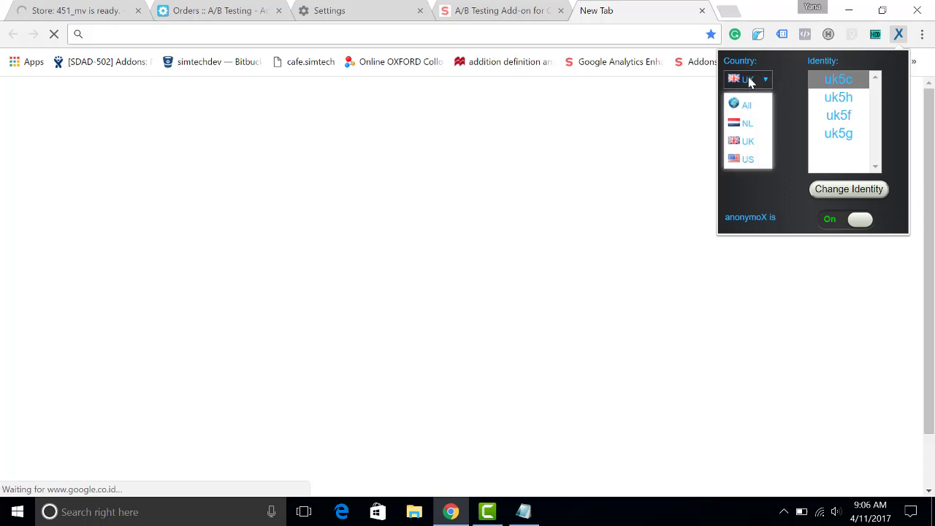
{"action": "left_click", "coordinate": [746, 161]}
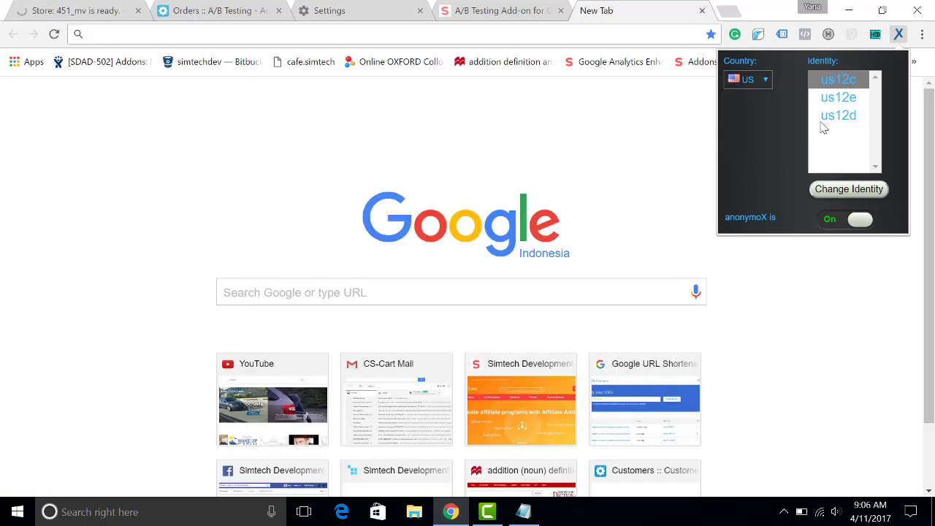
{"action": "left_click", "coordinate": [837, 117]}
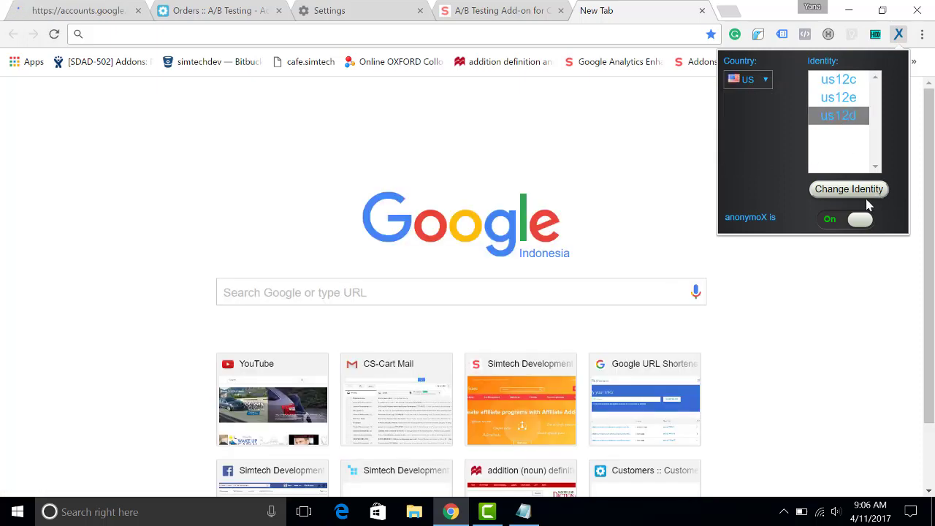
{"action": "left_click", "coordinate": [841, 188]}
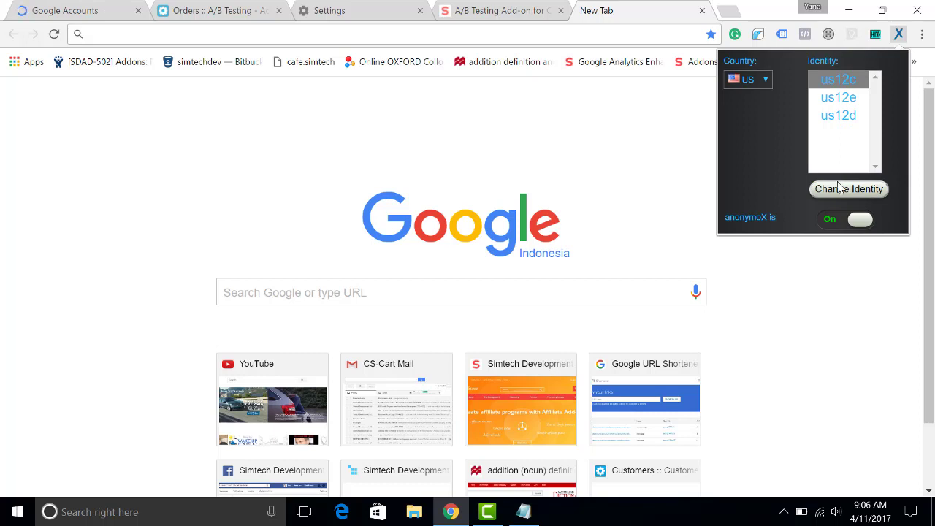
Step: Copy the vivashop storefront URL from viva.txt into Chrome's address bar
{"action": "left_click", "coordinate": [521, 513]}
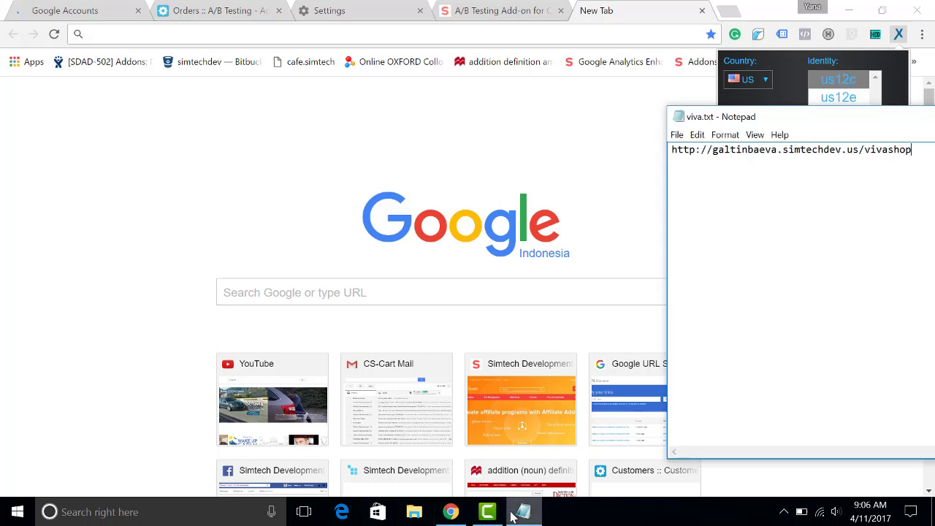
{"action": "left_click_drag", "start_coordinate": [915, 150], "coordinate": [859, 151]}
{"action": "left_click_drag", "start_coordinate": [801, 155], "coordinate": [669, 151]}
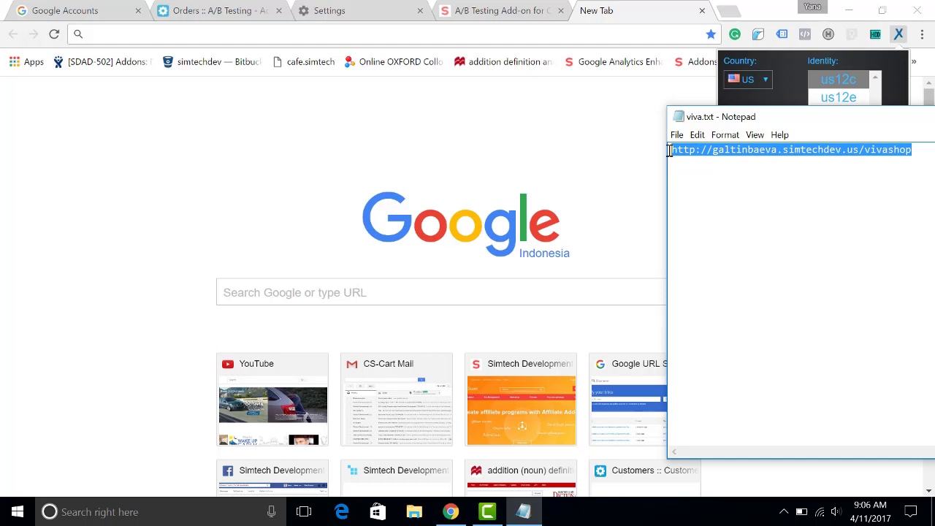
{"action": "right_click", "coordinate": [688, 151]}
{"action": "left_click", "coordinate": [719, 194]}
{"action": "left_click", "coordinate": [168, 34]}
Step: Load the VIVAshop storefront and open the Nokia N1 Pad 7.9" product page from Bestsellers
{"action": "key", "text": "ctrl+v"}
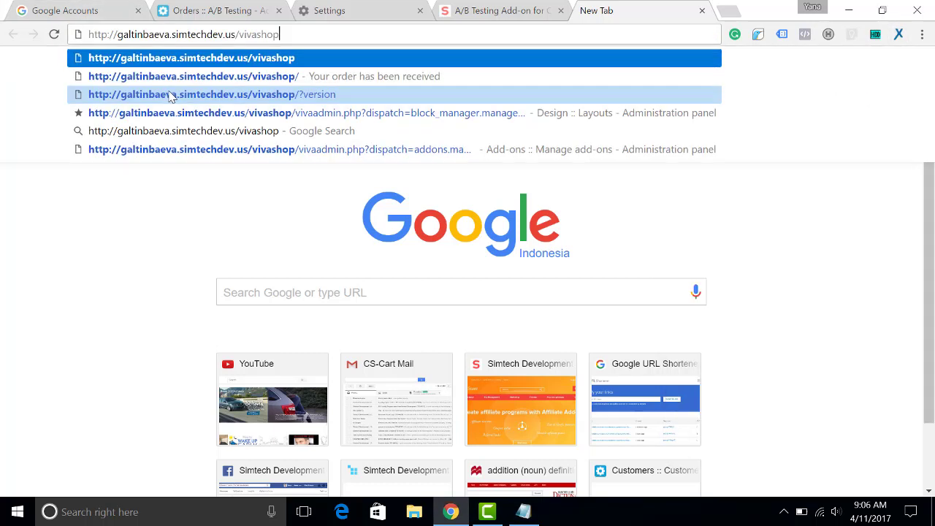
{"action": "key", "text": "Return"}
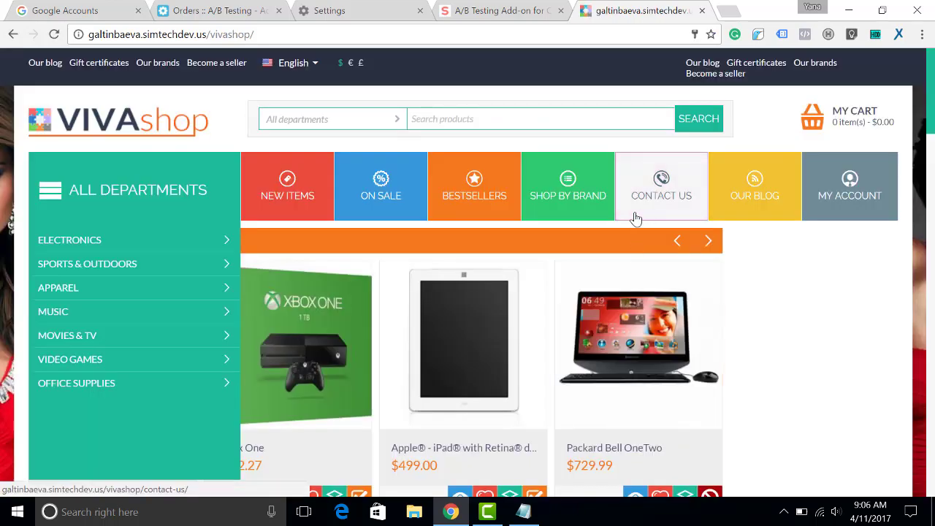
{"action": "scroll", "coordinate": [641, 220], "scroll_direction": "down", "scroll_amount": 1}
{"action": "scroll", "coordinate": [671, 236], "scroll_direction": "down", "scroll_amount": 4}
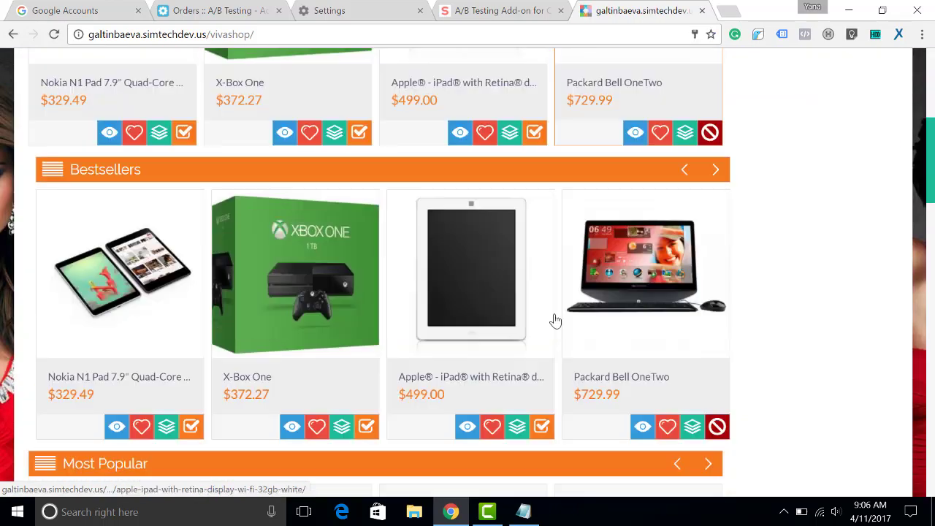
{"action": "left_click", "coordinate": [130, 272]}
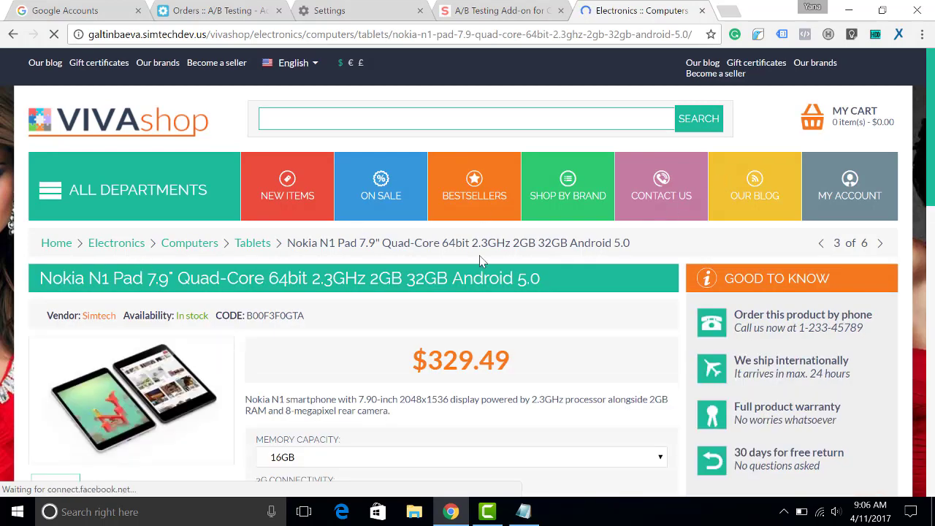
Step: Add the $329.49 Nokia N1 Pad to the cart and proceed to checkout
{"action": "scroll", "coordinate": [450, 238], "scroll_direction": "down", "scroll_amount": 1}
{"action": "scroll", "coordinate": [449, 238], "scroll_direction": "down", "scroll_amount": 2}
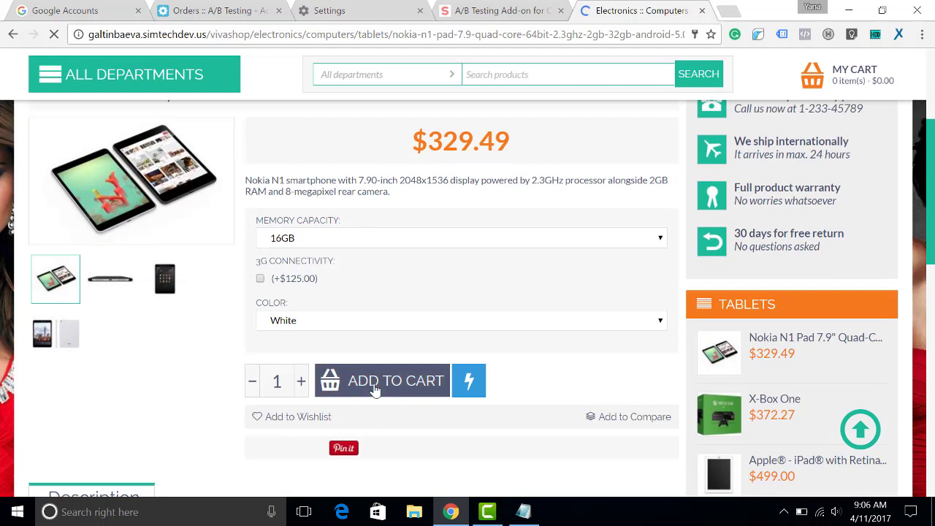
{"action": "left_click", "coordinate": [375, 391]}
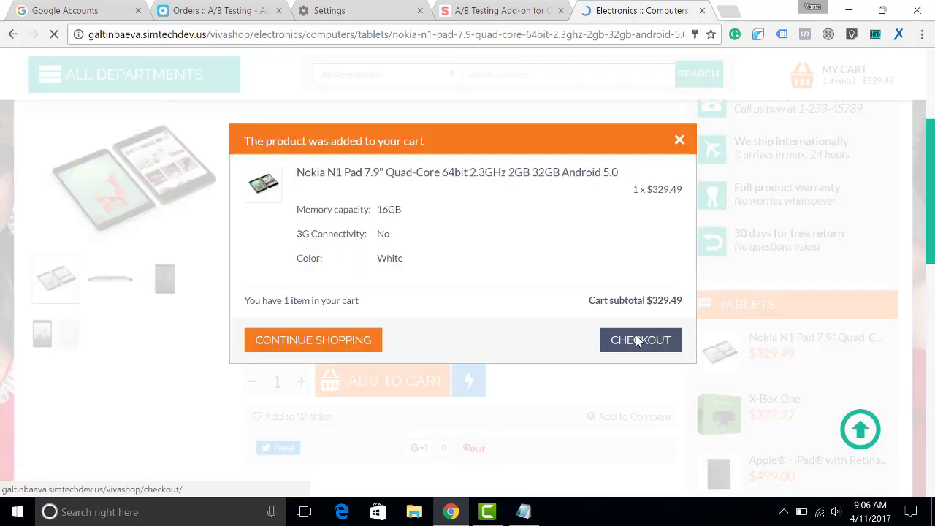
{"action": "left_click", "coordinate": [635, 340]}
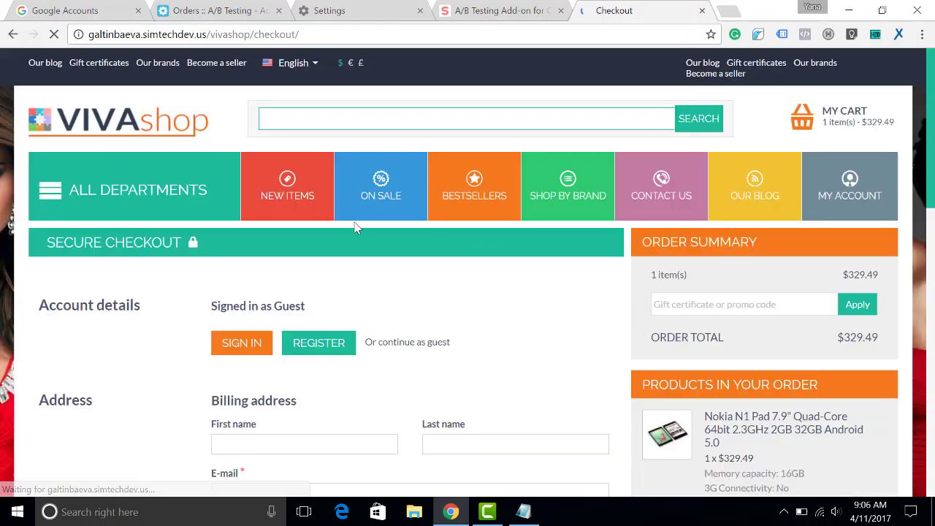
Step: Fill in the guest's first name, last name and e-mail address on the checkout form
{"action": "scroll", "coordinate": [440, 261], "scroll_direction": "down", "scroll_amount": 1}
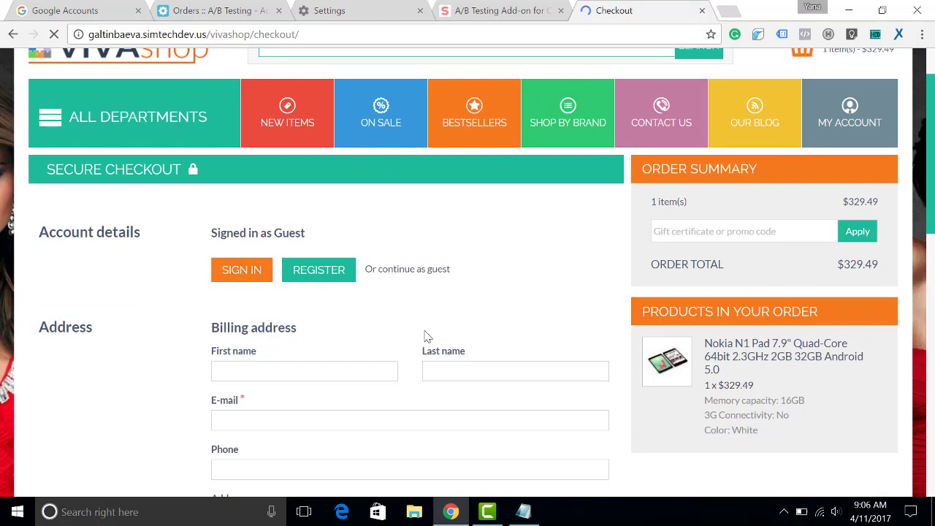
{"action": "scroll", "coordinate": [445, 334], "scroll_direction": "down", "scroll_amount": 2}
{"action": "left_click", "coordinate": [219, 226]}
{"action": "type", "text": "y"}
{"action": "key", "text": "Tab"}
{"action": "type", "text": "t"}
{"action": "left_click", "coordinate": [219, 280]}
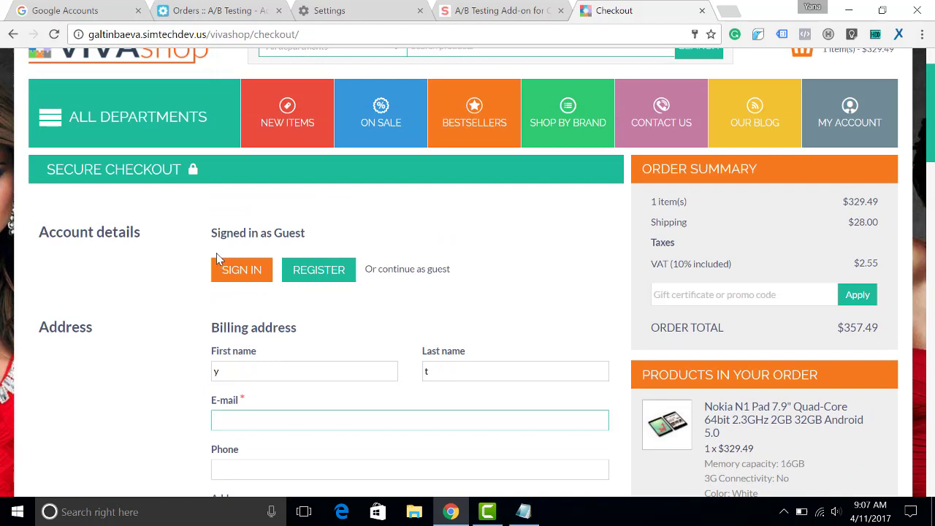
{"action": "scroll", "coordinate": [217, 254], "scroll_direction": "down", "scroll_amount": 1}
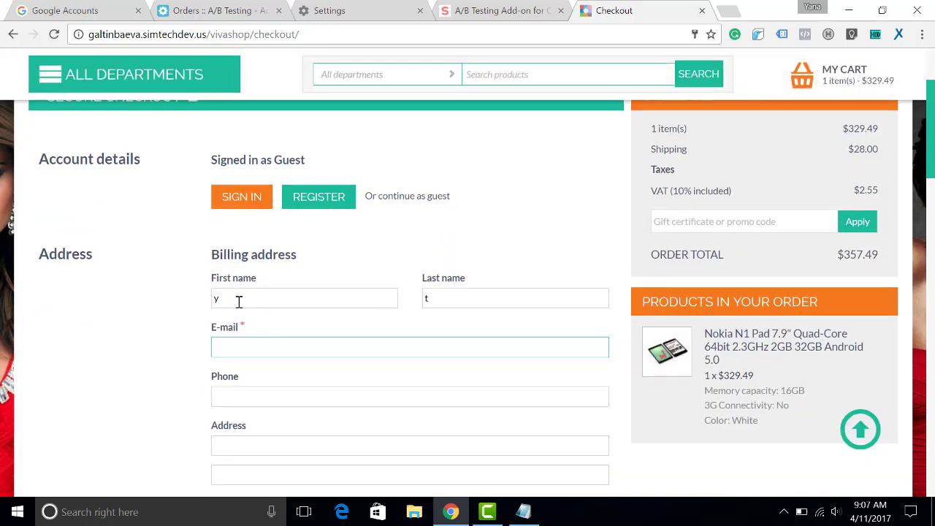
Step: Choose phone ordering under Other Payment Options and submit the order, creating order 102
{"action": "scroll", "coordinate": [234, 290], "scroll_direction": "down", "scroll_amount": 9}
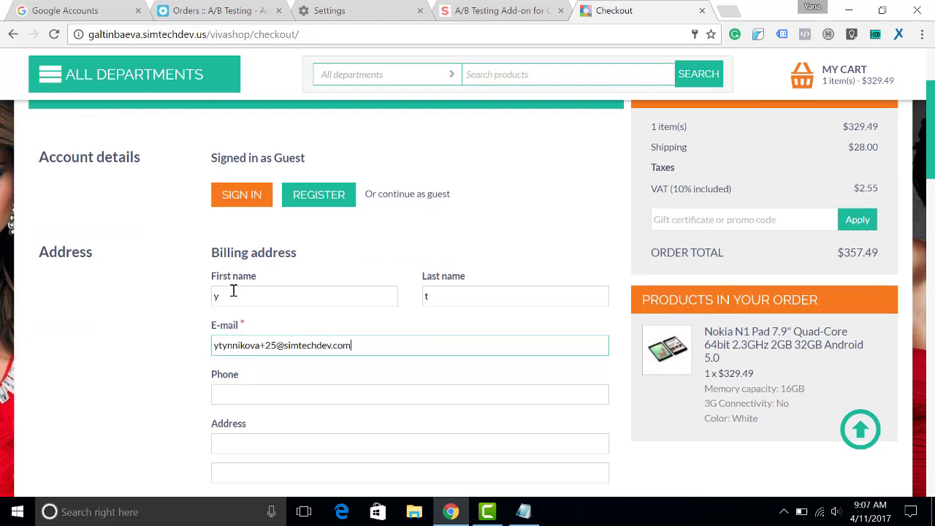
{"action": "scroll", "coordinate": [355, 285], "scroll_direction": "down", "scroll_amount": 2}
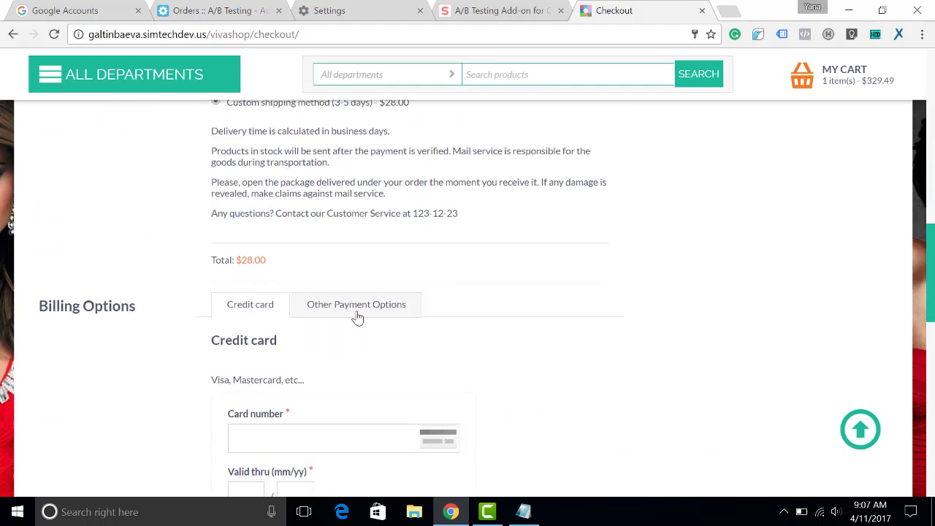
{"action": "left_click", "coordinate": [356, 305]}
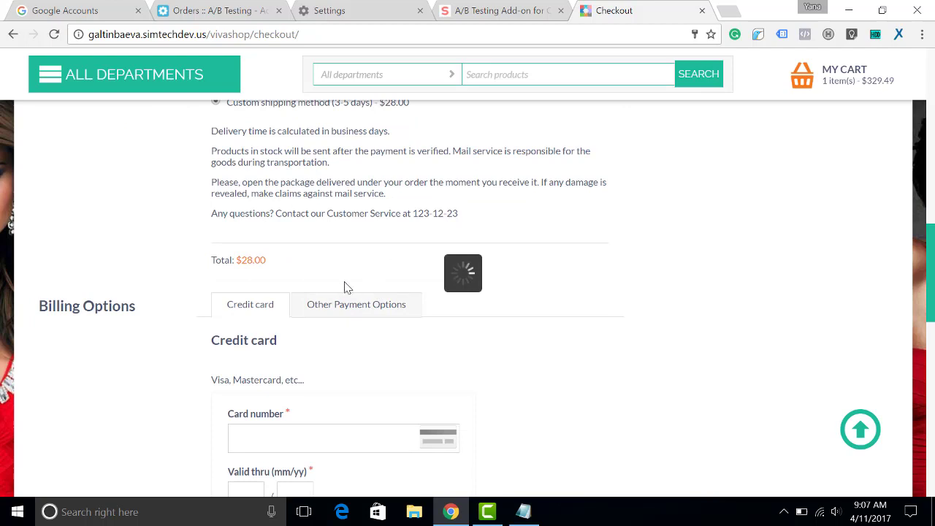
{"action": "scroll", "coordinate": [349, 278], "scroll_direction": "down", "scroll_amount": 3}
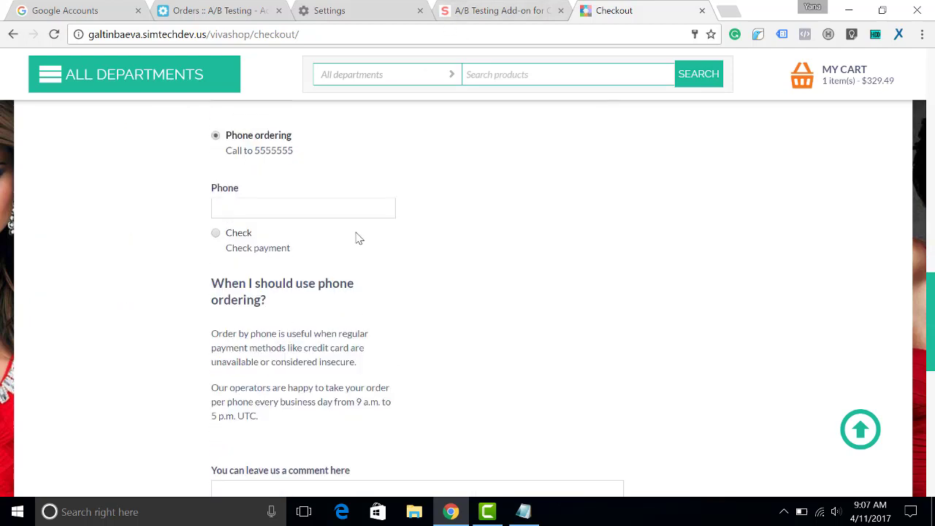
{"action": "scroll", "coordinate": [358, 238], "scroll_direction": "down", "scroll_amount": 6}
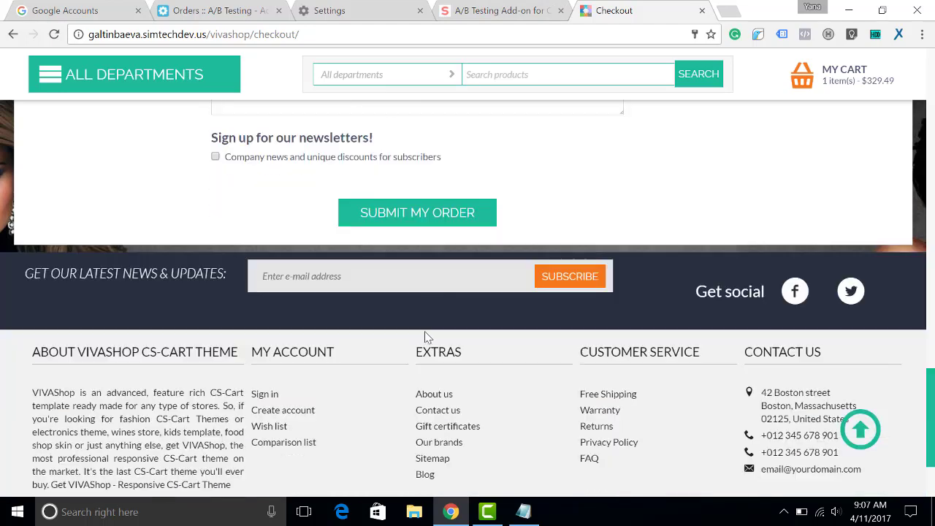
{"action": "left_click", "coordinate": [415, 213]}
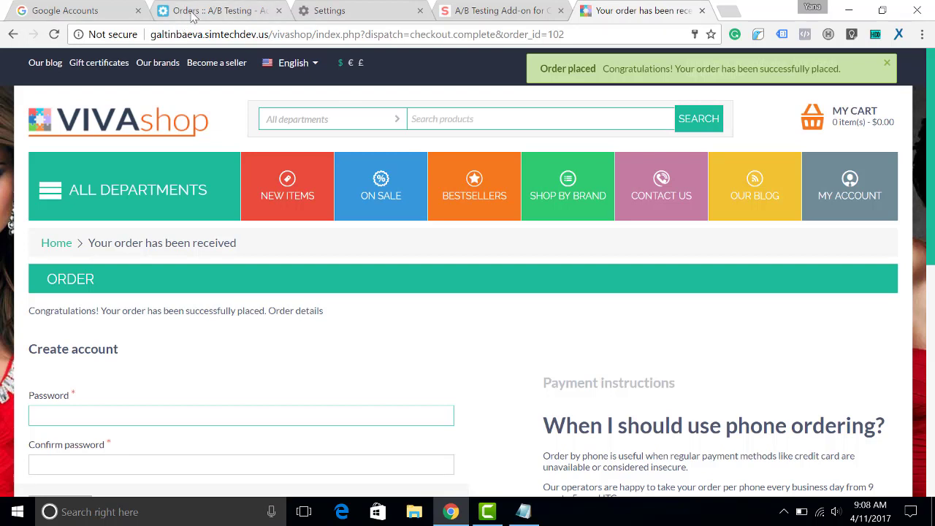
Step: Reload the A/B Testing statistics, now Layout A at 22.22% (2 orders, 9 visits), and dismiss the Twigmo and Multi-Vendor notices
{"action": "left_click", "coordinate": [210, 11]}
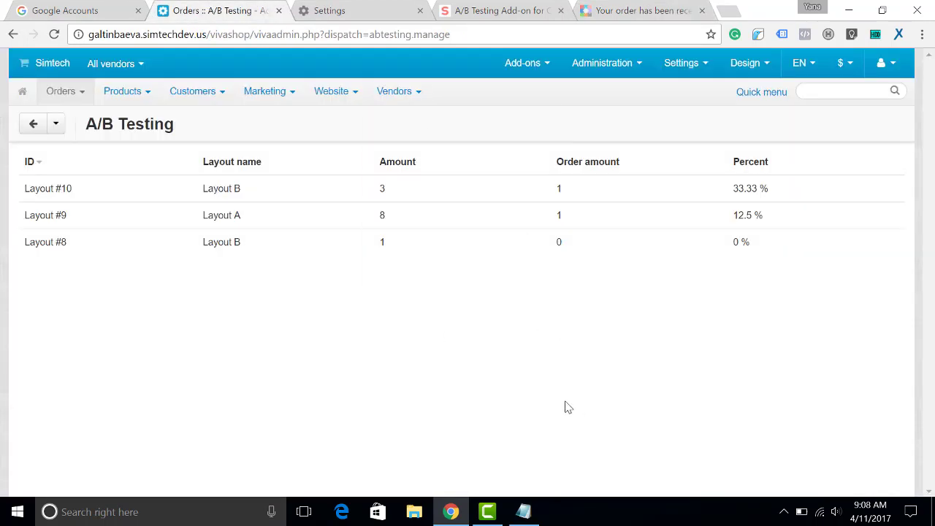
{"action": "key", "text": "F5"}
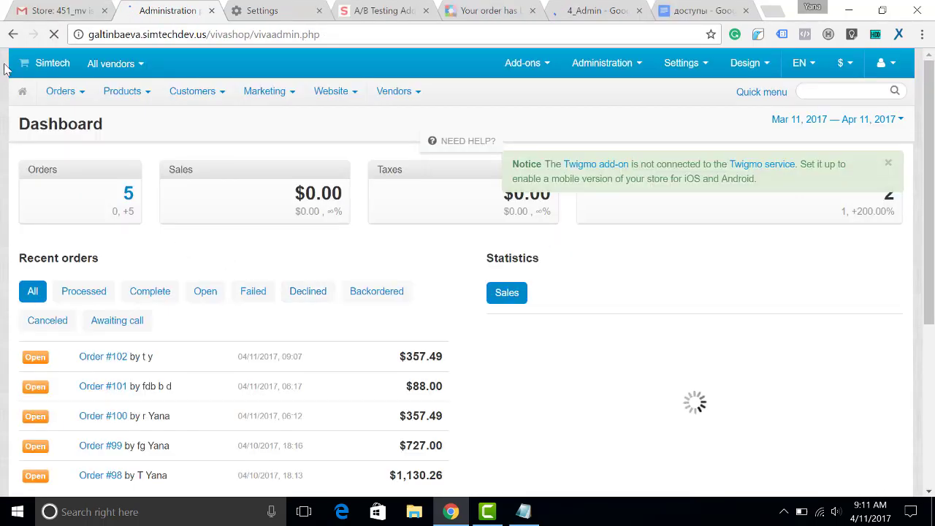
{"action": "mouse_move", "coordinate": [60, 90]}
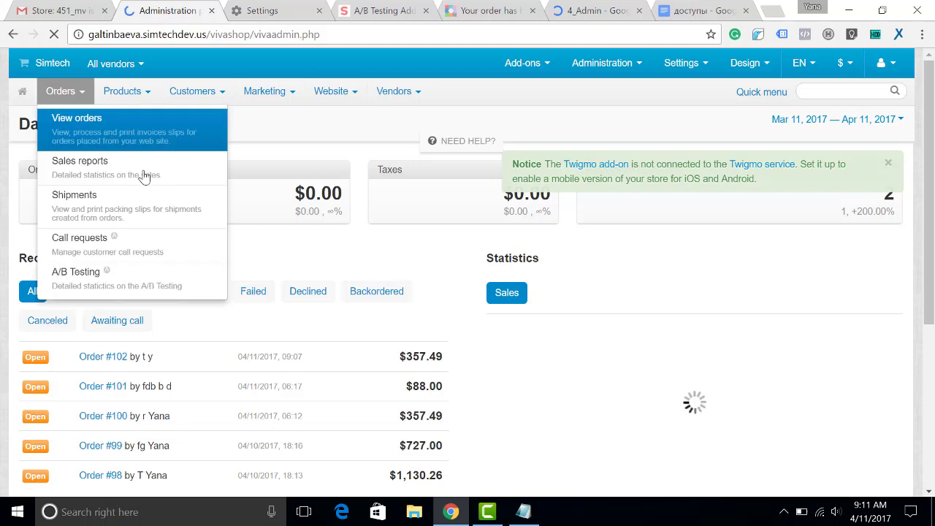
{"action": "left_click", "coordinate": [82, 280]}
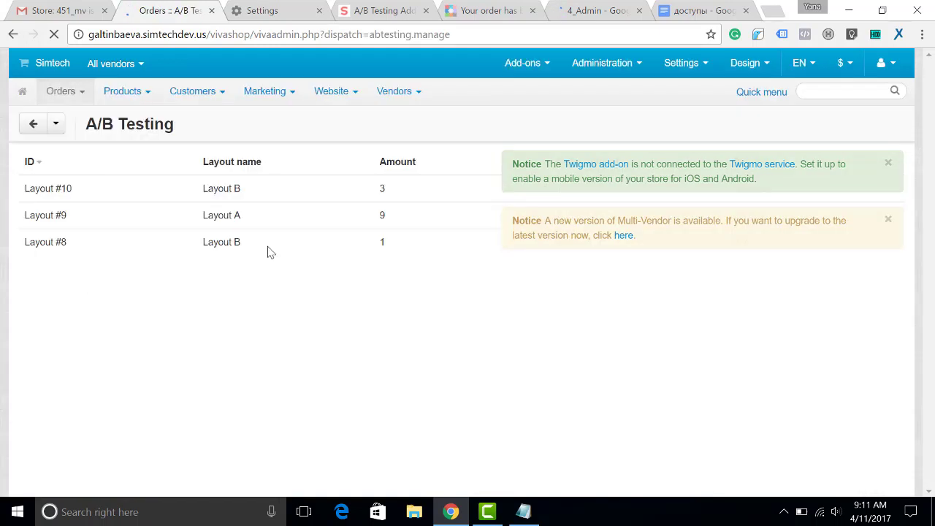
{"action": "left_click", "coordinate": [889, 163]}
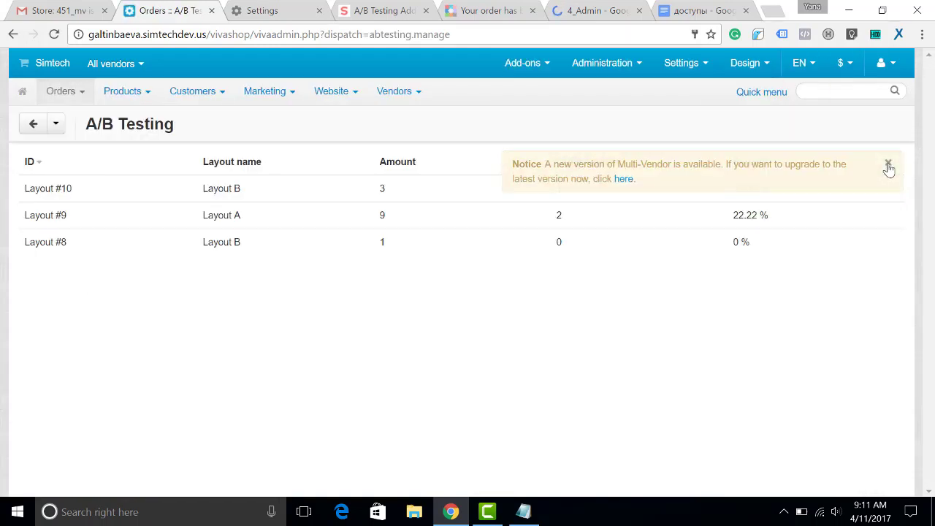
{"action": "left_click", "coordinate": [889, 165]}
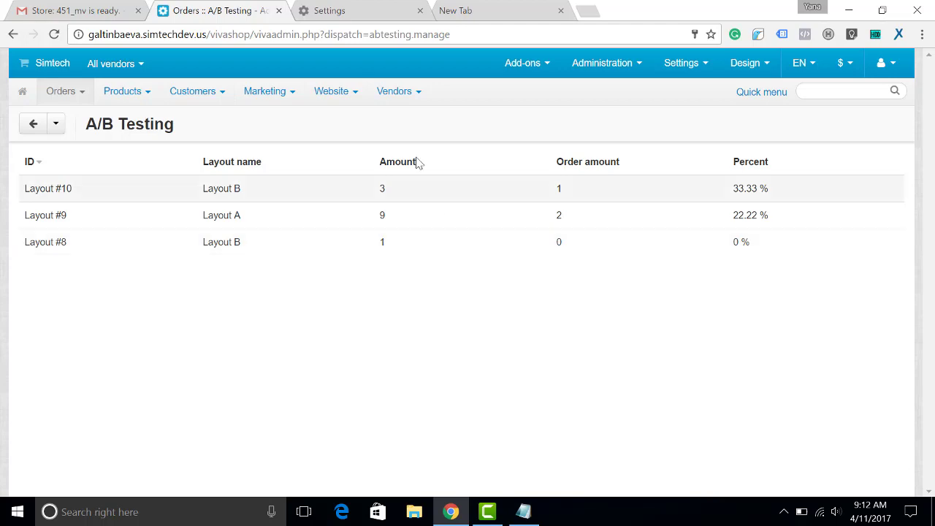
Step: Clear the past hour's browsing data in Chrome settings
{"action": "left_click", "coordinate": [375, 14]}
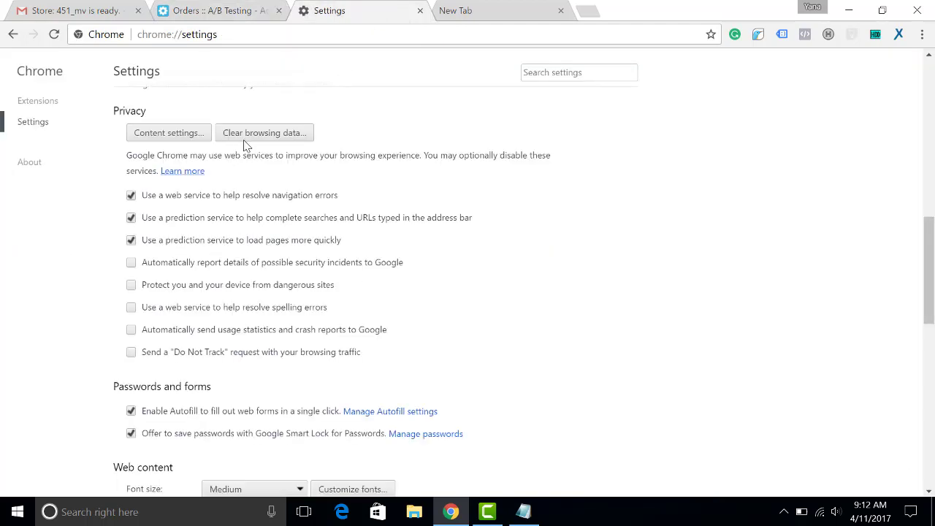
{"action": "left_click", "coordinate": [285, 133]}
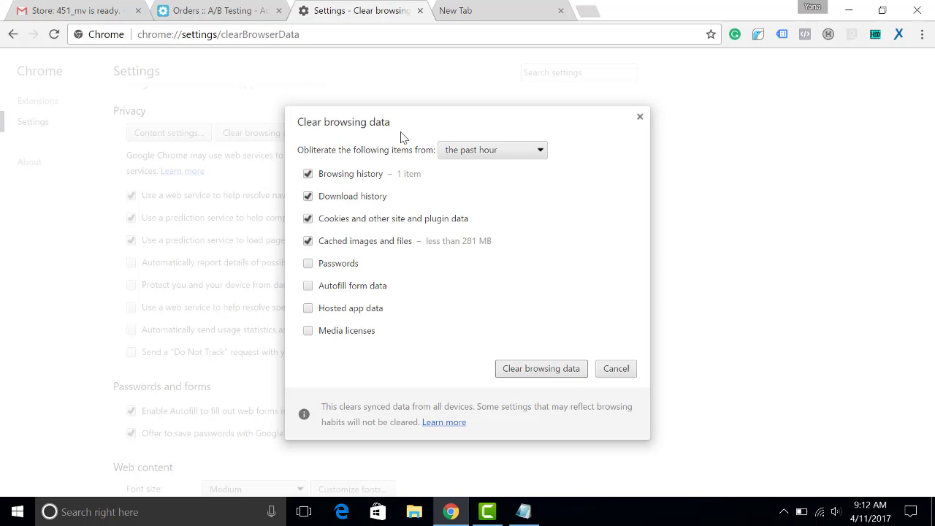
{"action": "left_click", "coordinate": [541, 368]}
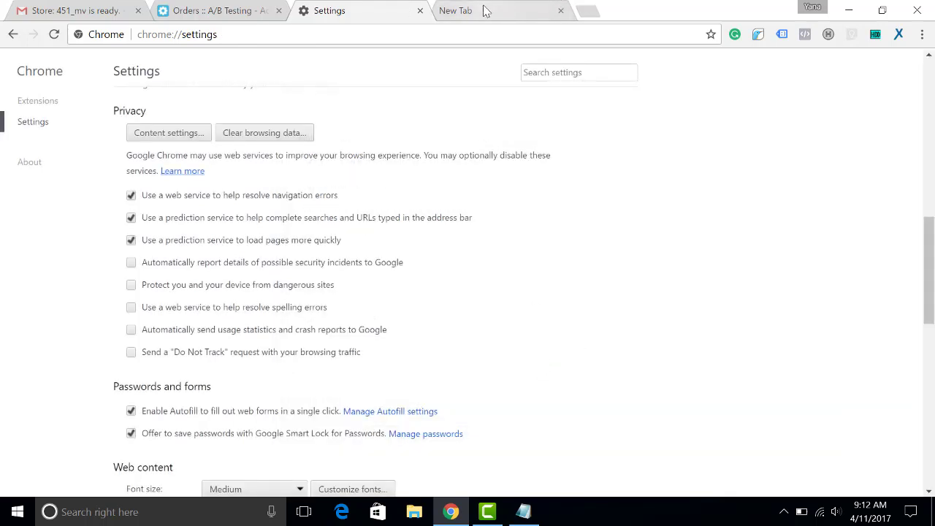
Step: Switch anonymoX to a Netherlands nl2 identity from a blank new tab
{"action": "left_click", "coordinate": [486, 11]}
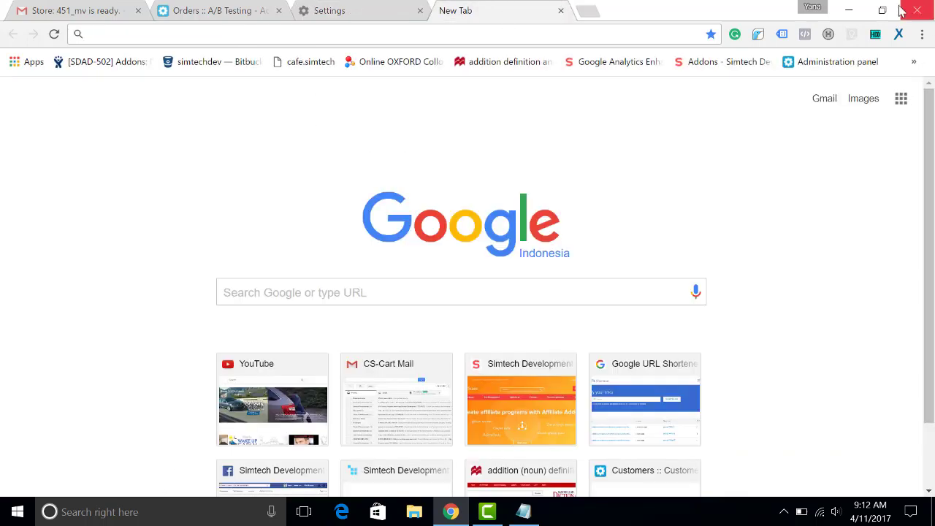
{"action": "left_click", "coordinate": [899, 34]}
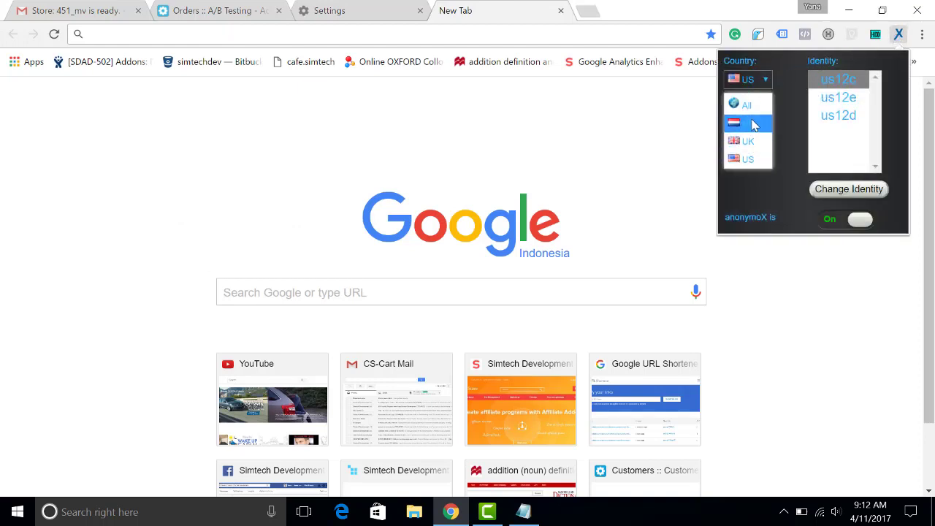
{"action": "left_click", "coordinate": [754, 125]}
{"action": "left_click", "coordinate": [839, 115]}
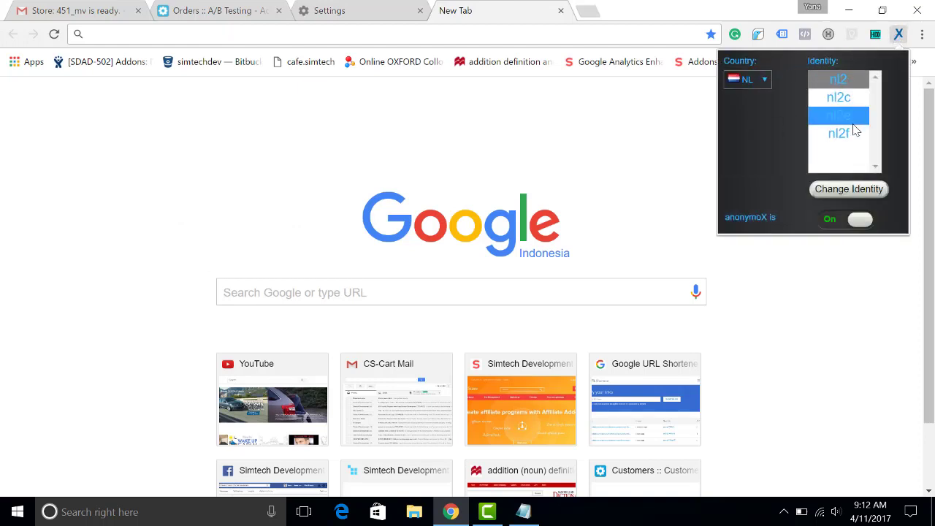
{"action": "left_click", "coordinate": [853, 190]}
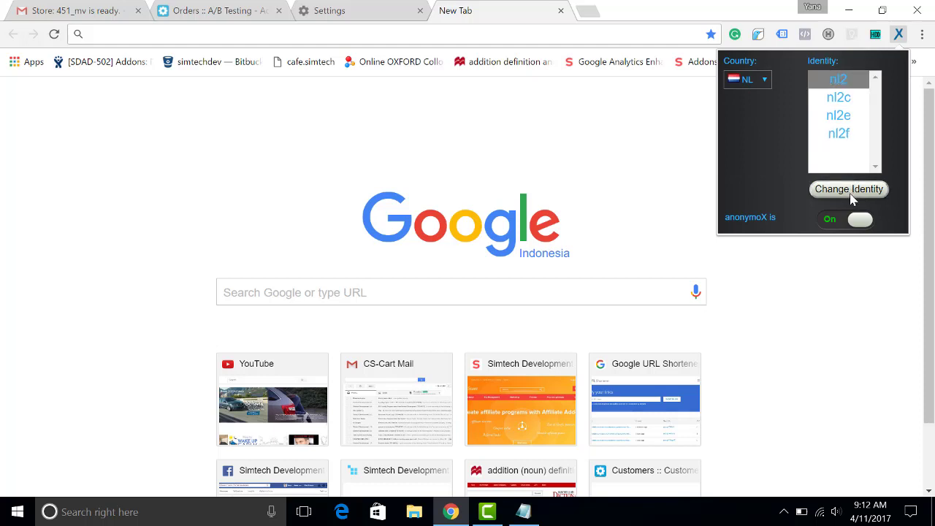
{"action": "left_click", "coordinate": [691, 6]}
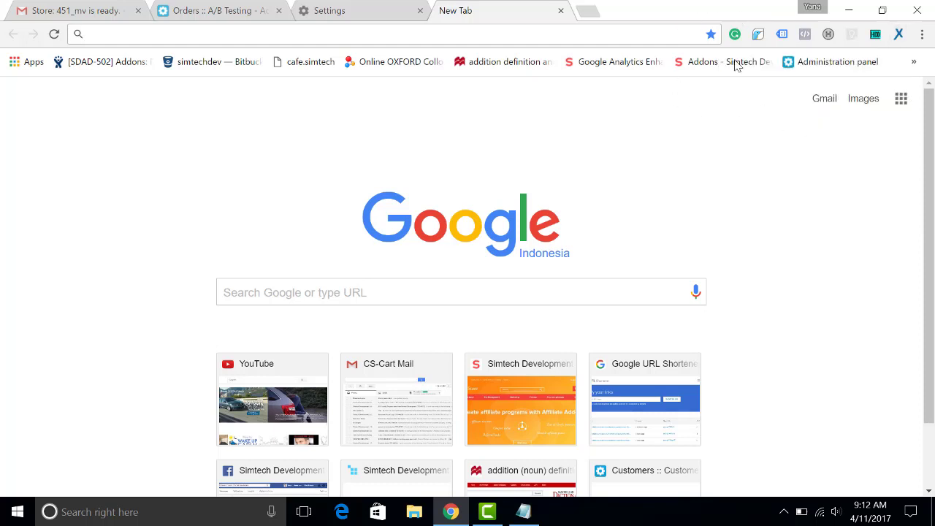
Step: Copy the vivashop URL from viva.txt again and load it in the new Chrome tab
{"action": "left_click", "coordinate": [849, 10]}
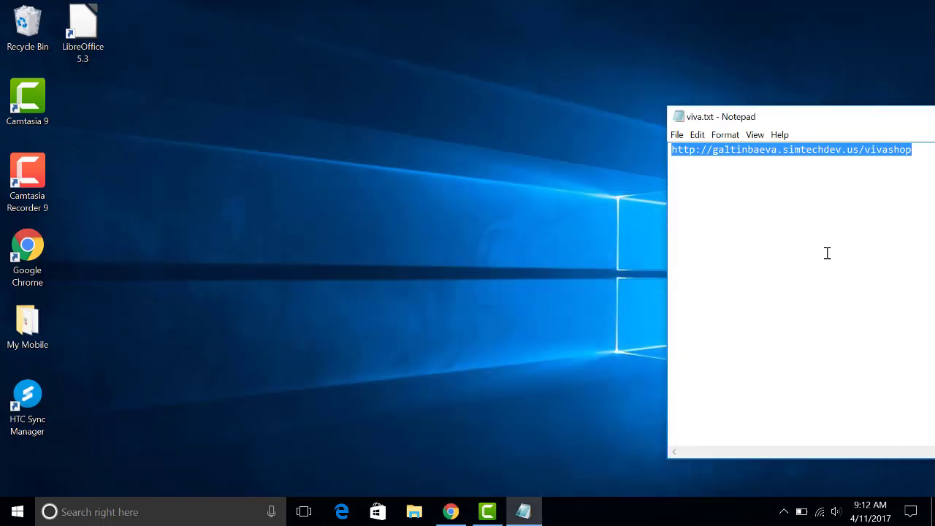
{"action": "right_click", "coordinate": [761, 158]}
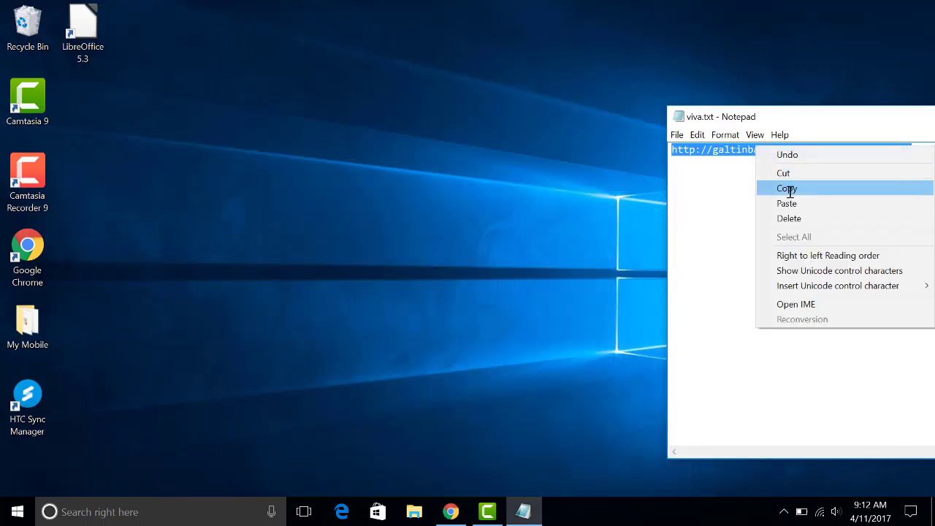
{"action": "left_click", "coordinate": [789, 186]}
{"action": "left_click", "coordinate": [451, 511]}
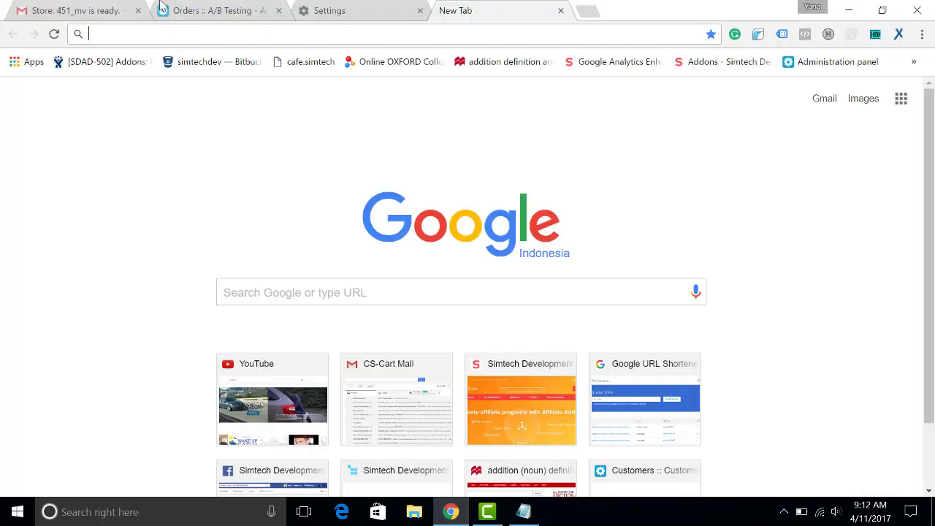
{"action": "key", "text": "ctrl+v"}
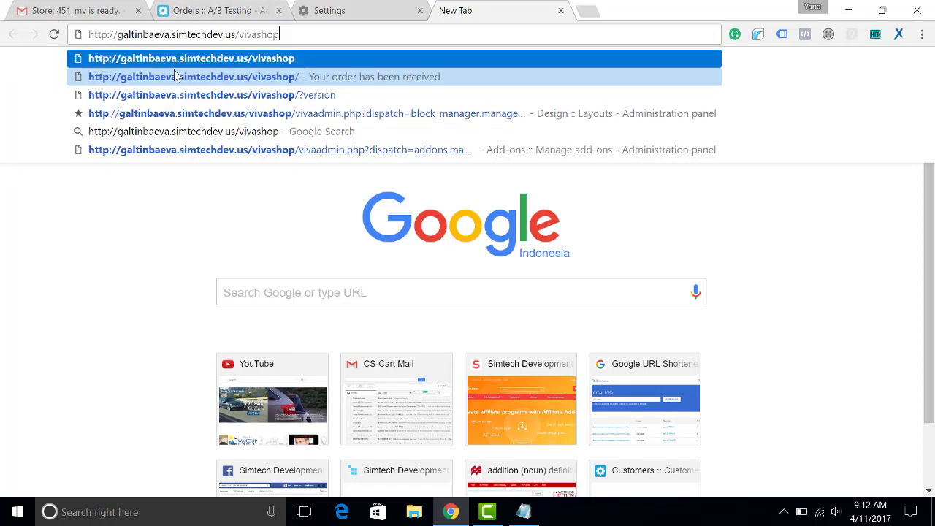
{"action": "key", "text": "Return"}
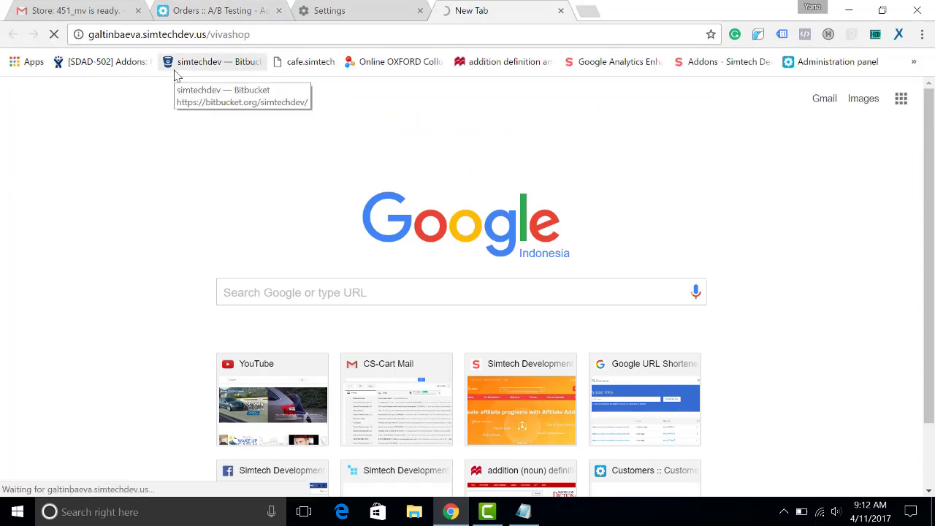